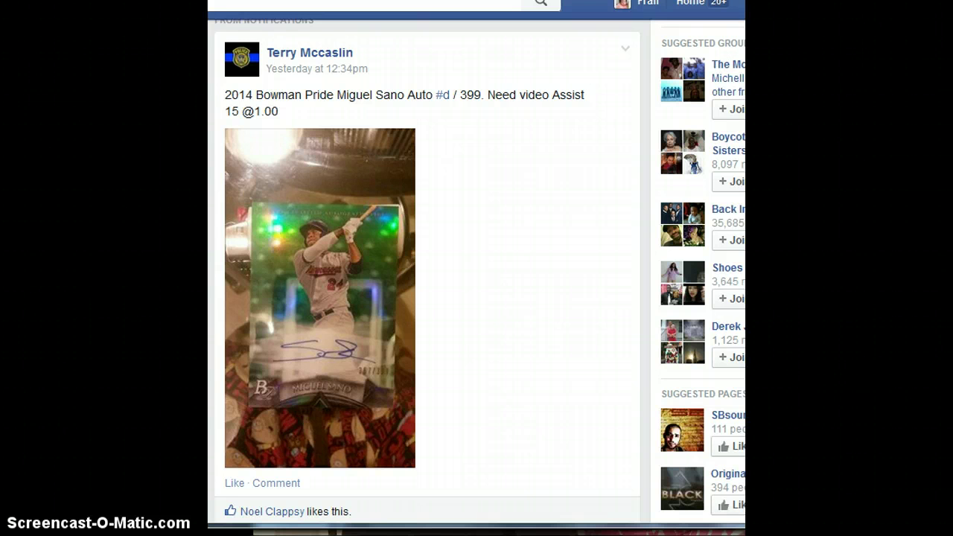
Scroll past the card photo to the 15-spot list and the latest comments
scroll(425, 268, down, 1)
scroll(424, 268, down, 3)
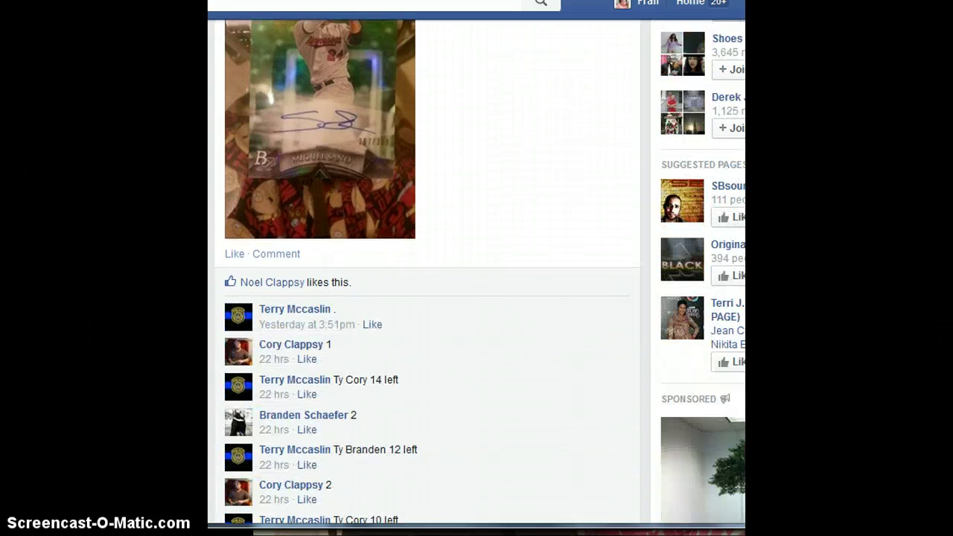
scroll(424, 268, down, 2)
scroll(424, 268, down, 3)
scroll(424, 268, down, 1)
scroll(424, 268, down, 2)
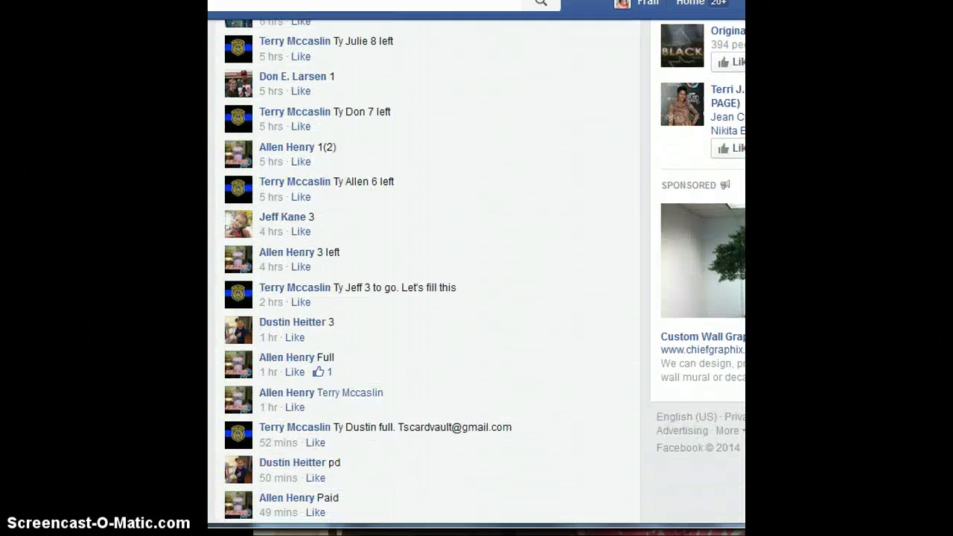
scroll(424, 268, down, 2)
scroll(424, 268, down, 1)
scroll(425, 268, down, 2)
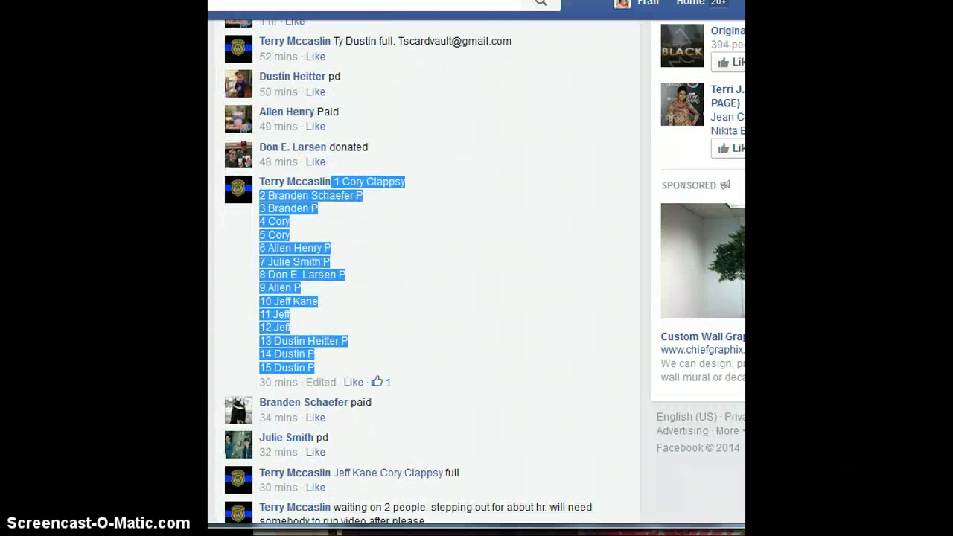
scroll(425, 268, down, 2)
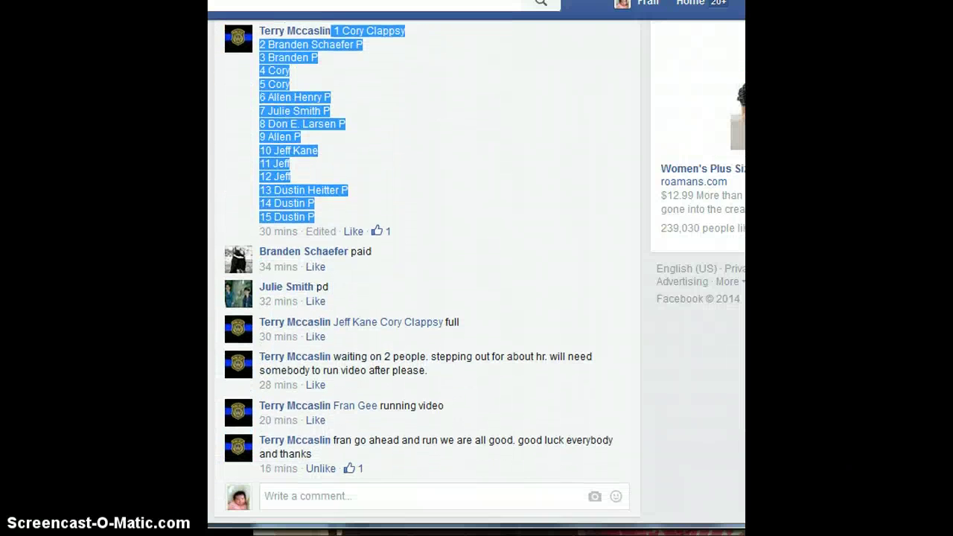
scroll(424, 268, down, 1)
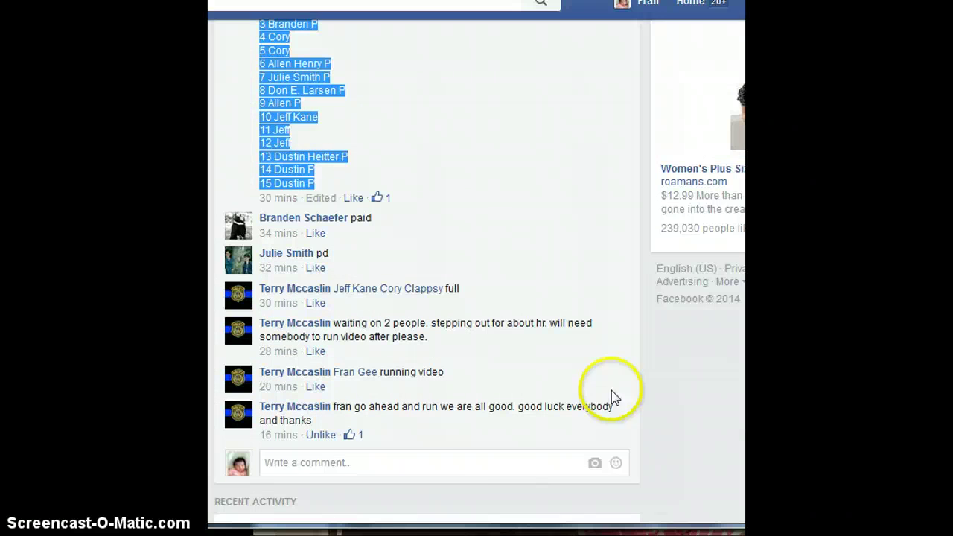
Post the comment 'live' on the card-break thread
click(464, 462)
text(li)
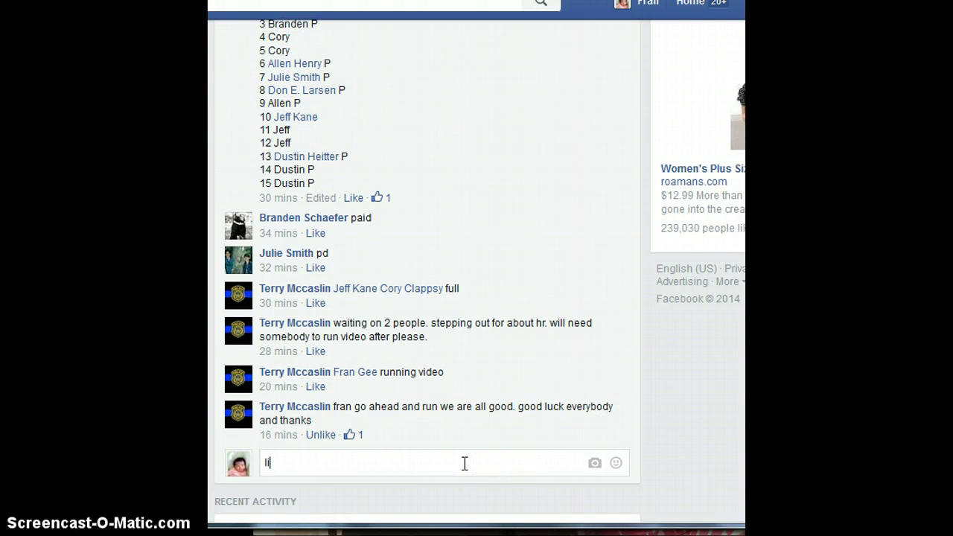
text(ve)
key(Return)
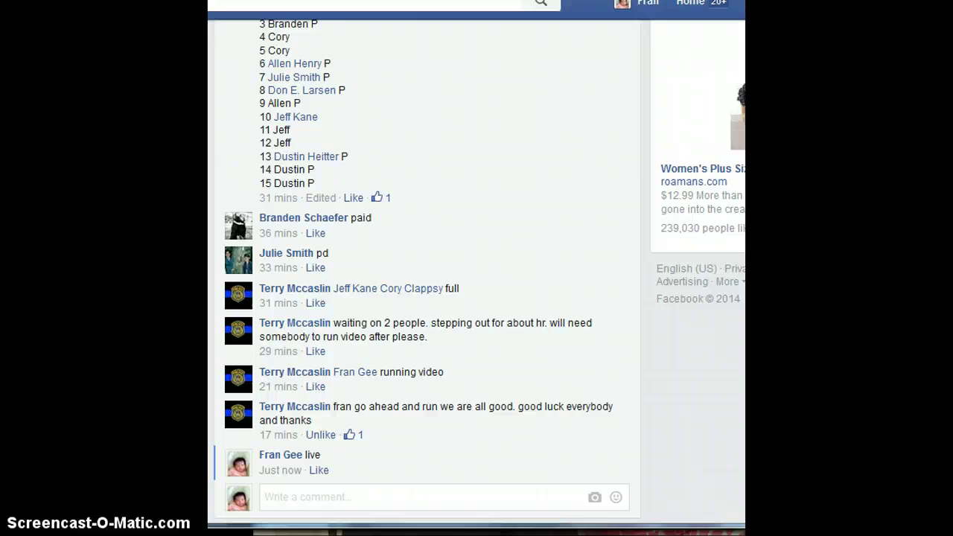
key(alt+Tab)
key(alt+Tab)
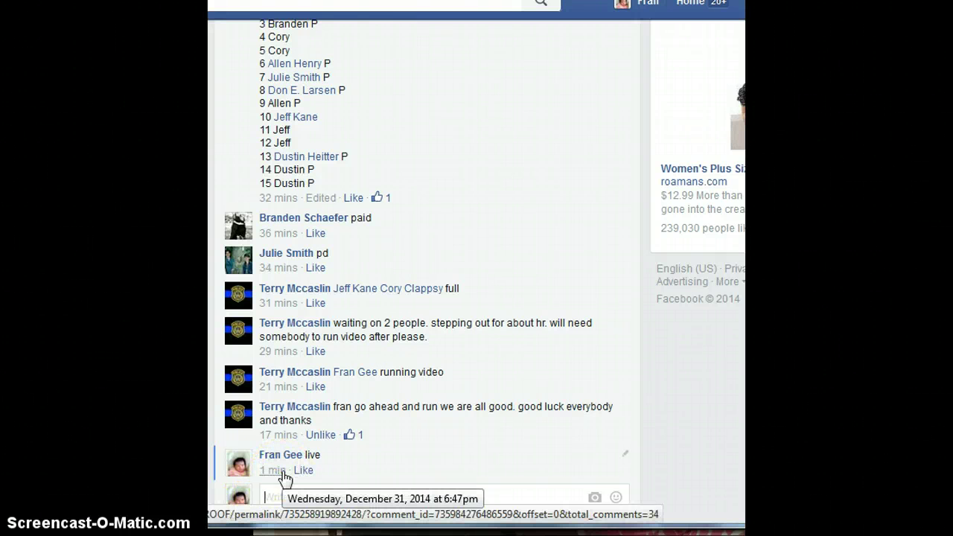
Move between Facebook and the List Randomizer's spot list, then show the official U.S. time page
key(alt+Tab)
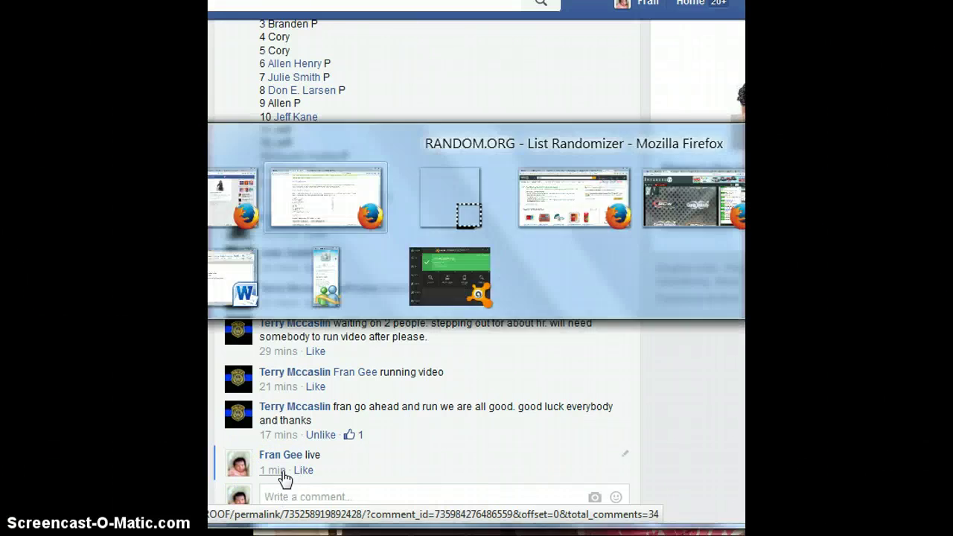
key(alt+Tab)
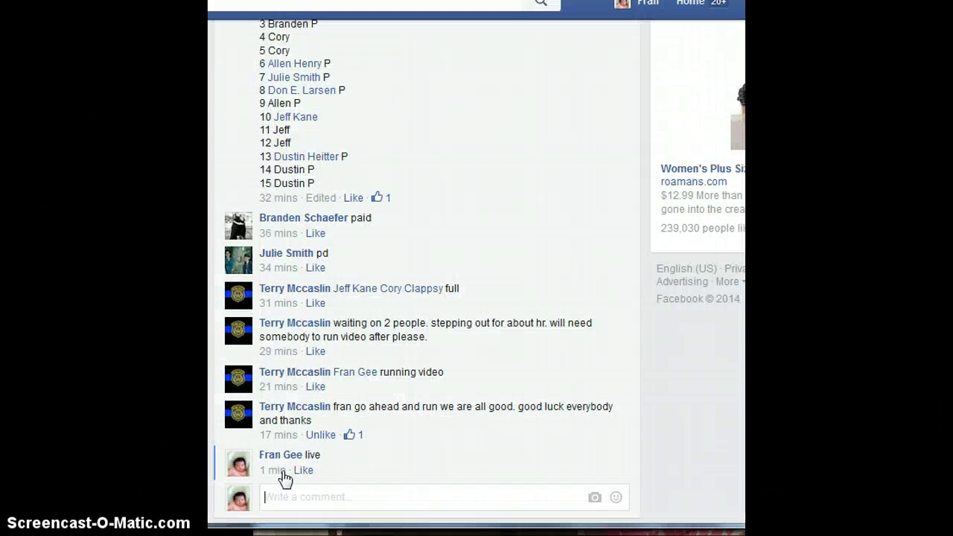
key(alt+Tab)
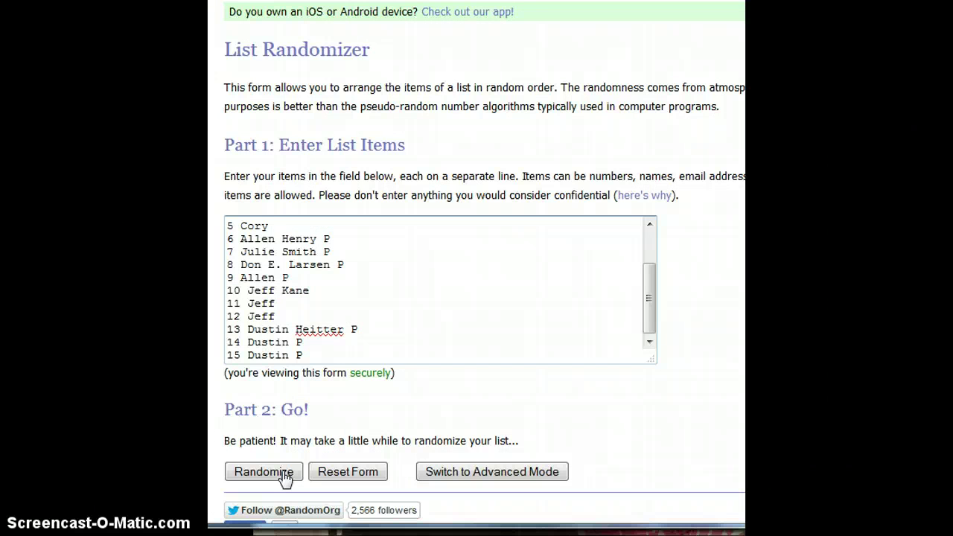
click(489, 340)
key(alt+Tab)
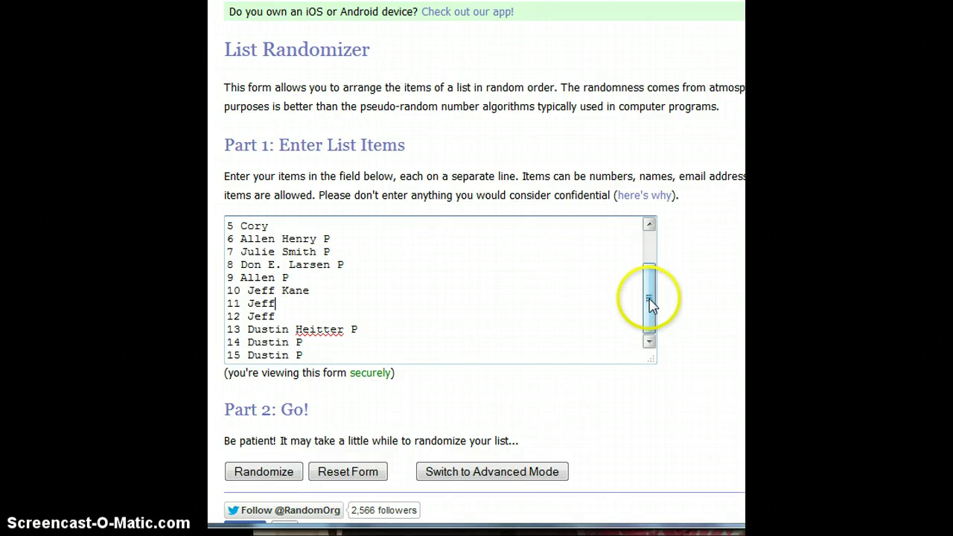
Delete the stray leading space at the start of line 1 of the spot list
drag(648, 302, 650, 264)
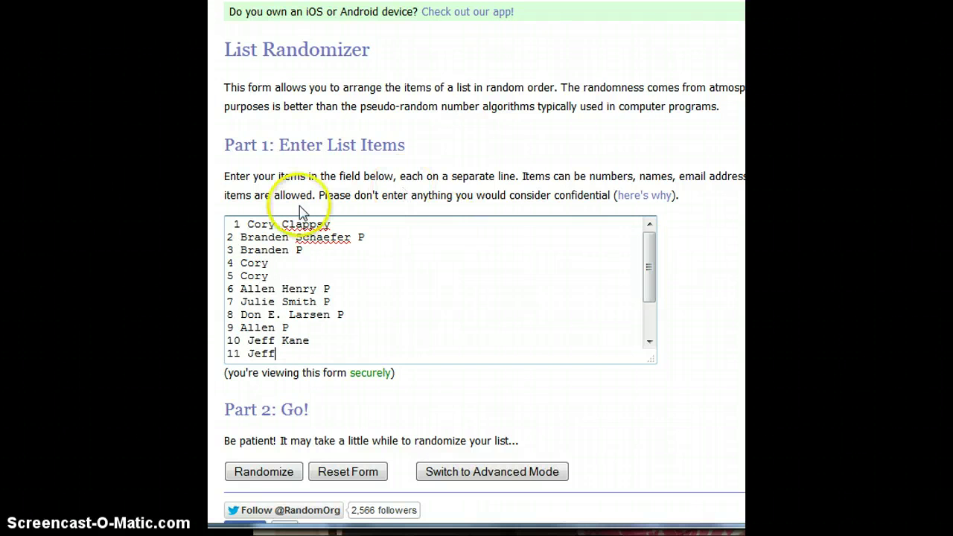
click(234, 224)
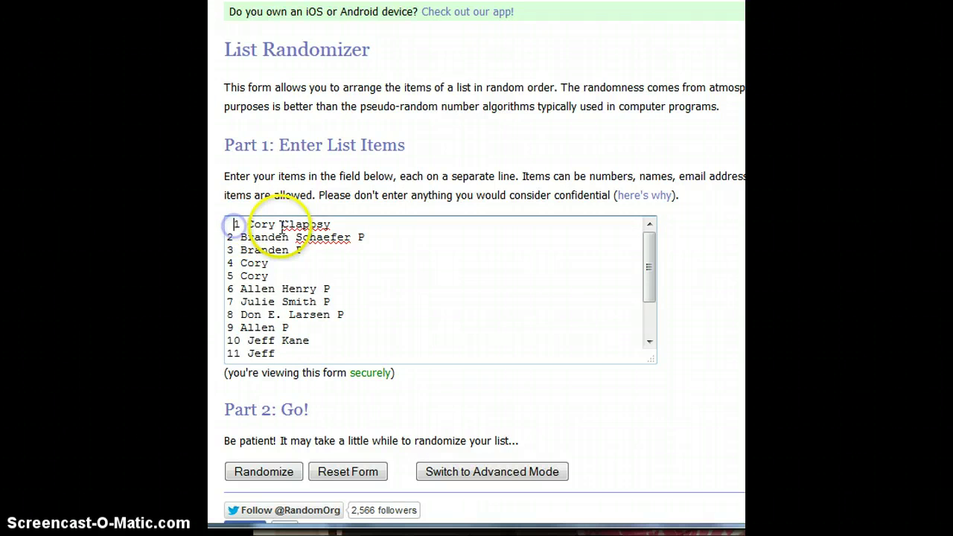
key(Delete)
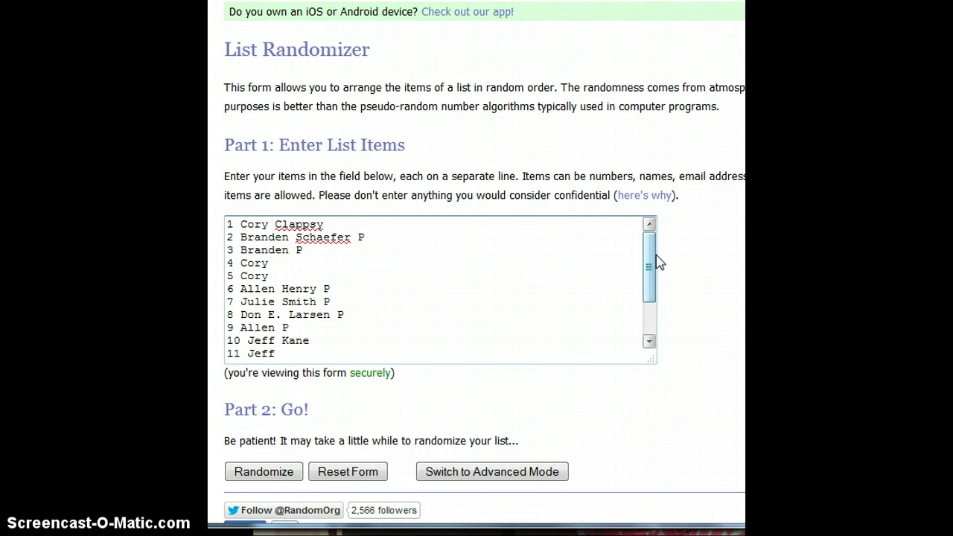
drag(650, 262, 647, 300)
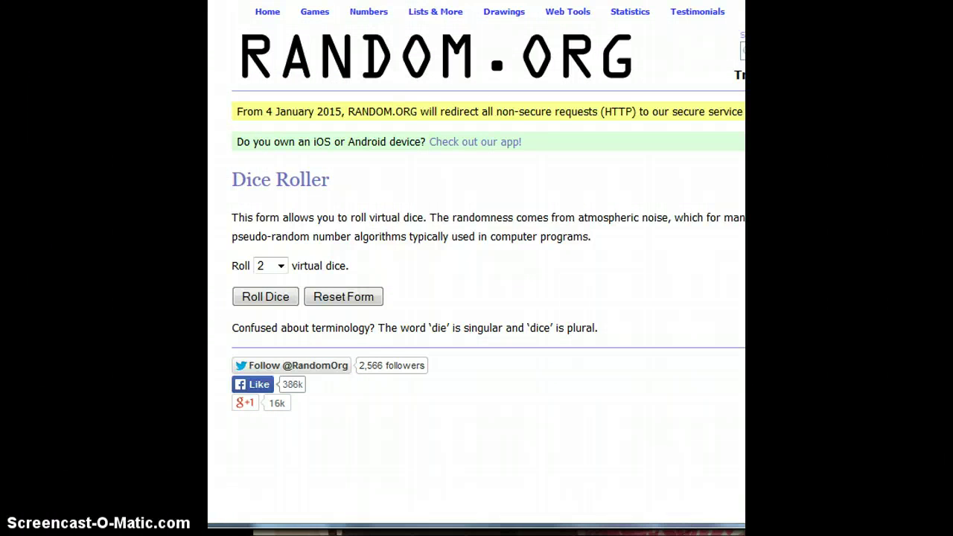
Roll two virtual dice, which come up five and three for a total of eight
click(259, 299)
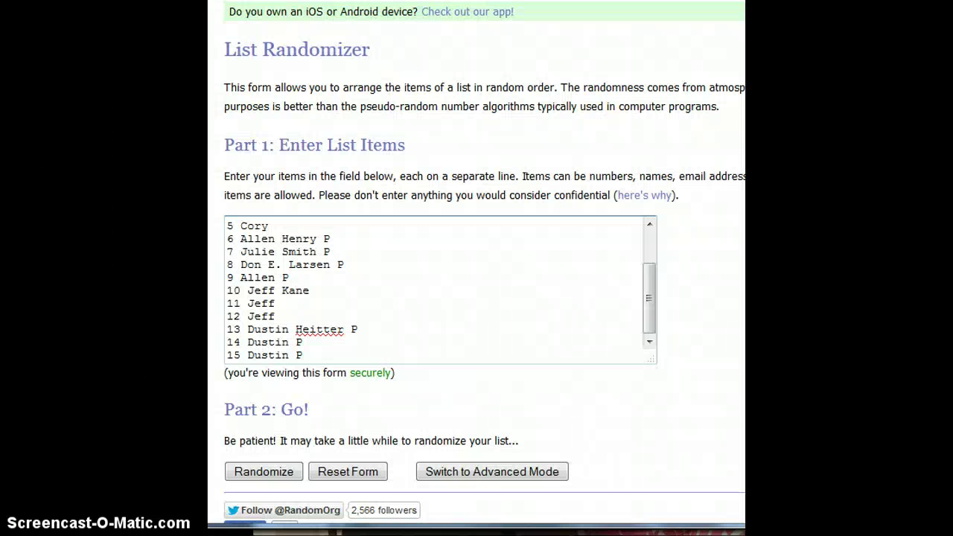
Randomize the 15-spot list and keep reshuffling it through the third Again! round
click(267, 480)
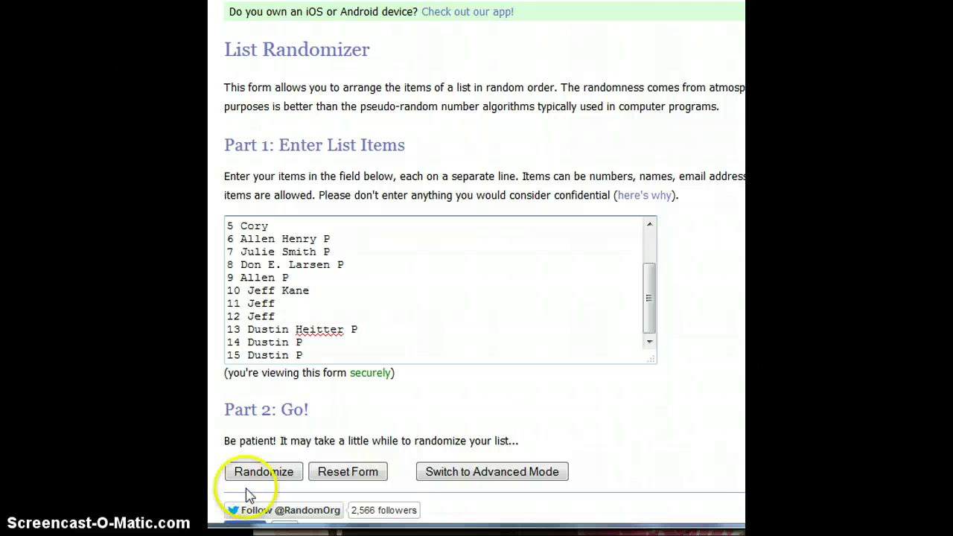
click(257, 478)
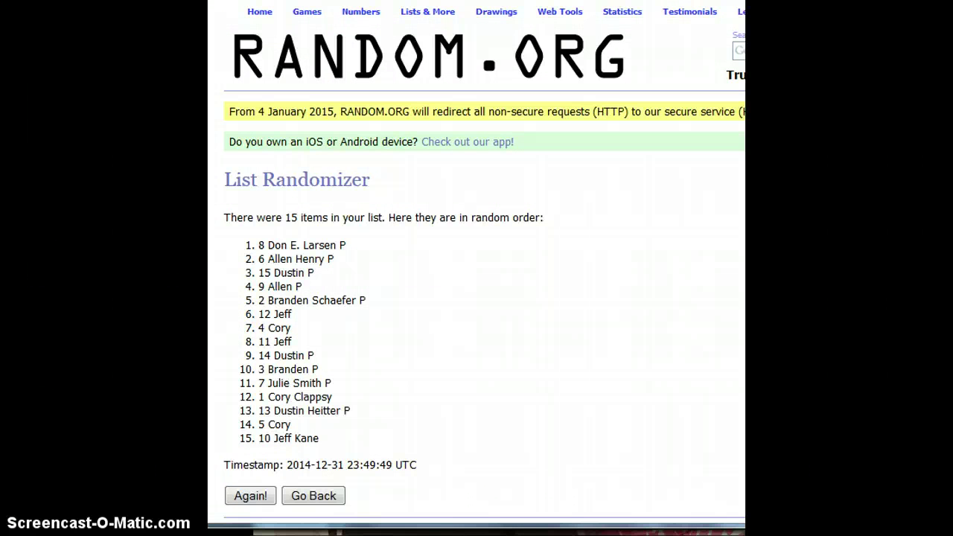
scroll(637, 410, down, 2)
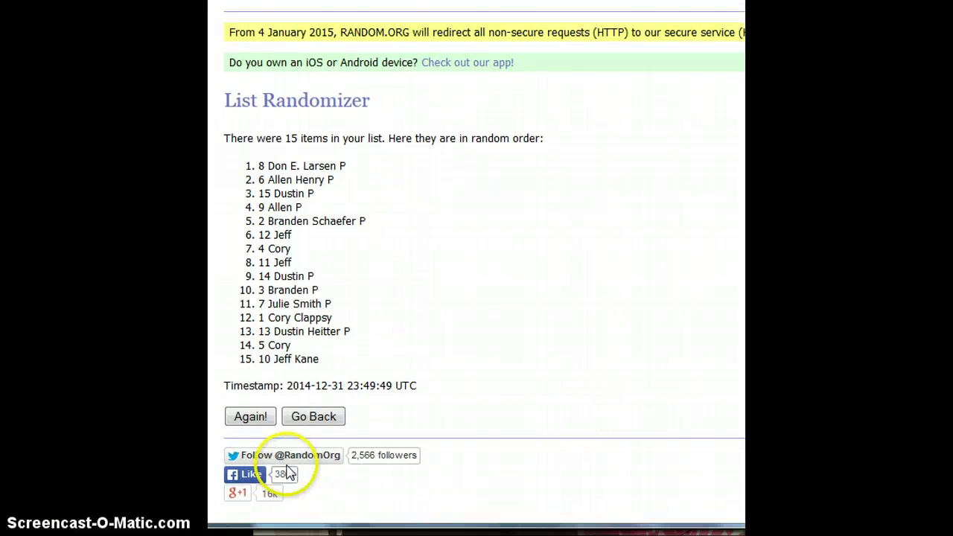
click(246, 430)
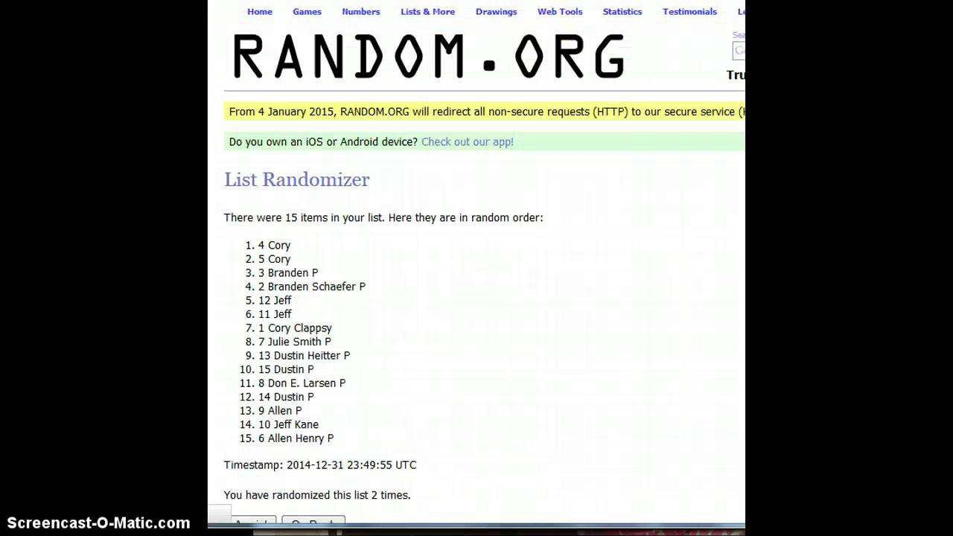
scroll(476, 298, down, 2)
scroll(472, 330, down, 2)
click(249, 416)
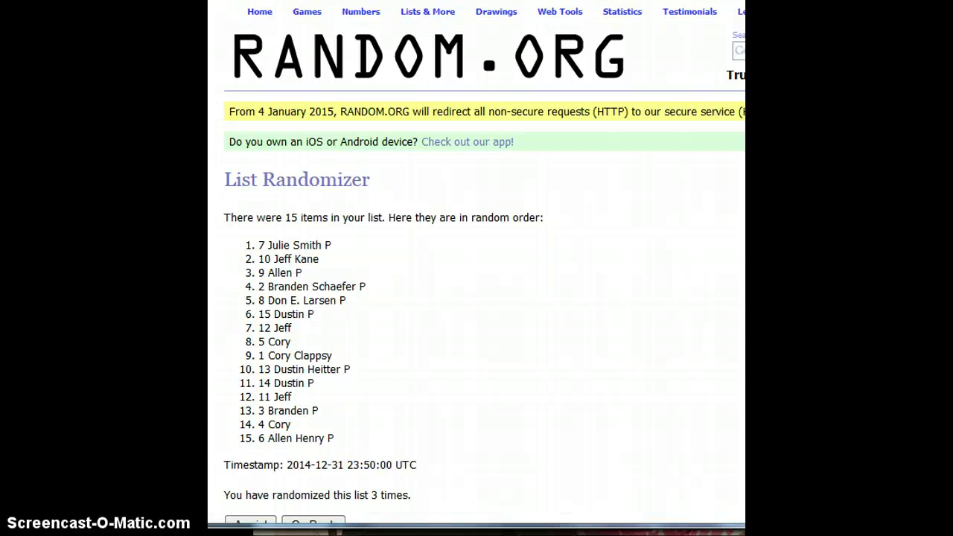
Reshuffle the list three more times, through the sixth randomization
scroll(389, 340, down, 3)
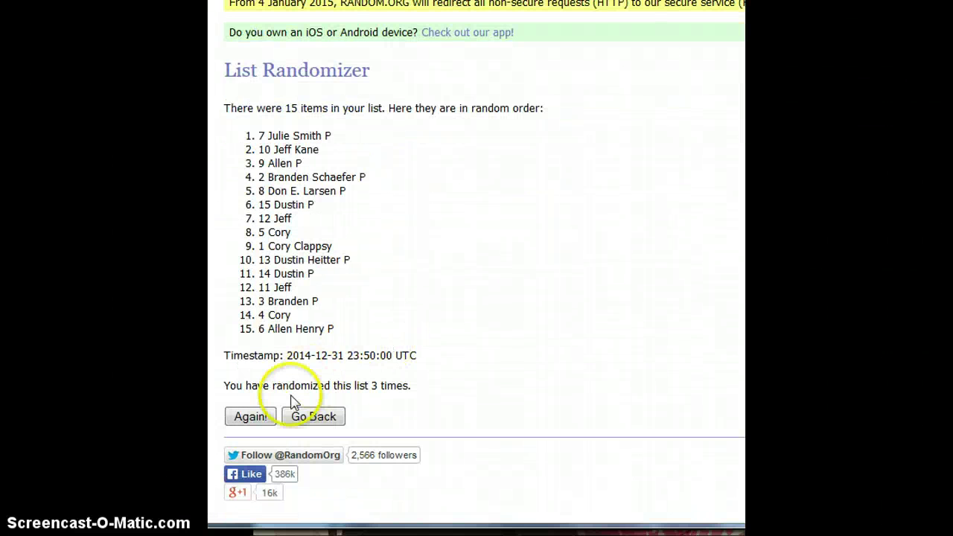
click(250, 418)
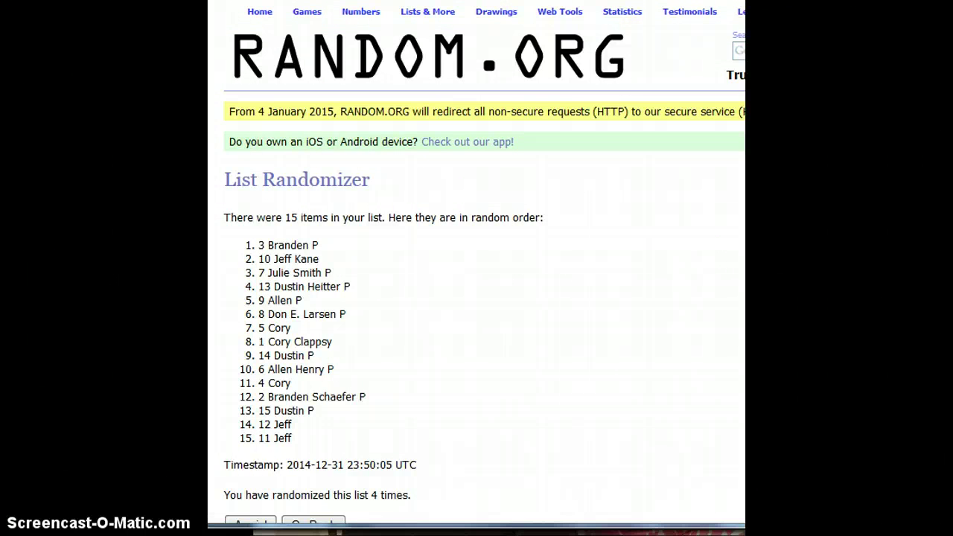
scroll(454, 336, down, 3)
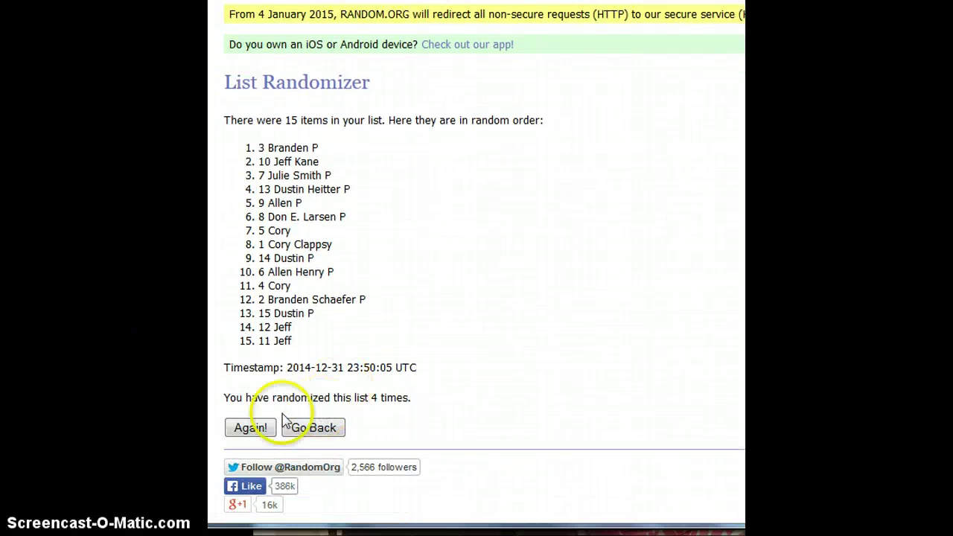
click(249, 430)
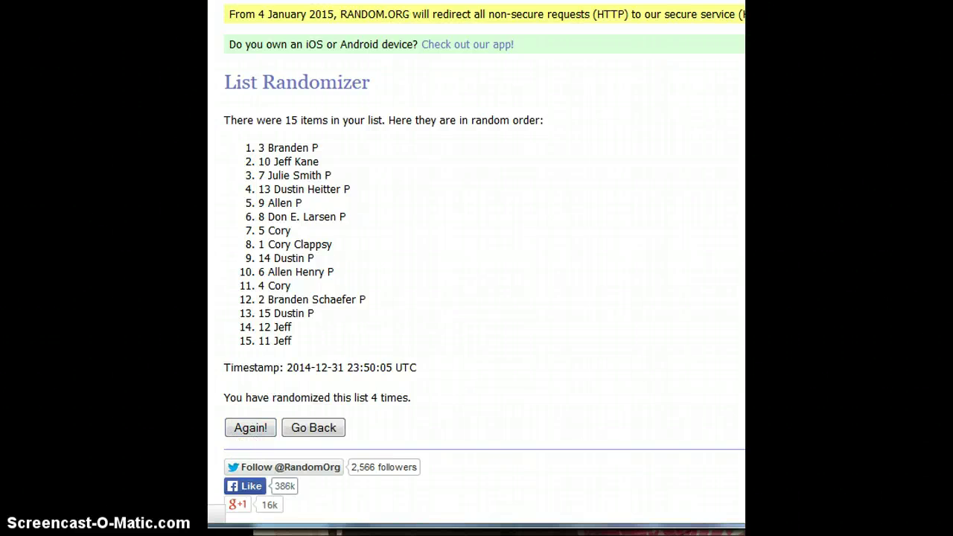
scroll(421, 375, down, 3)
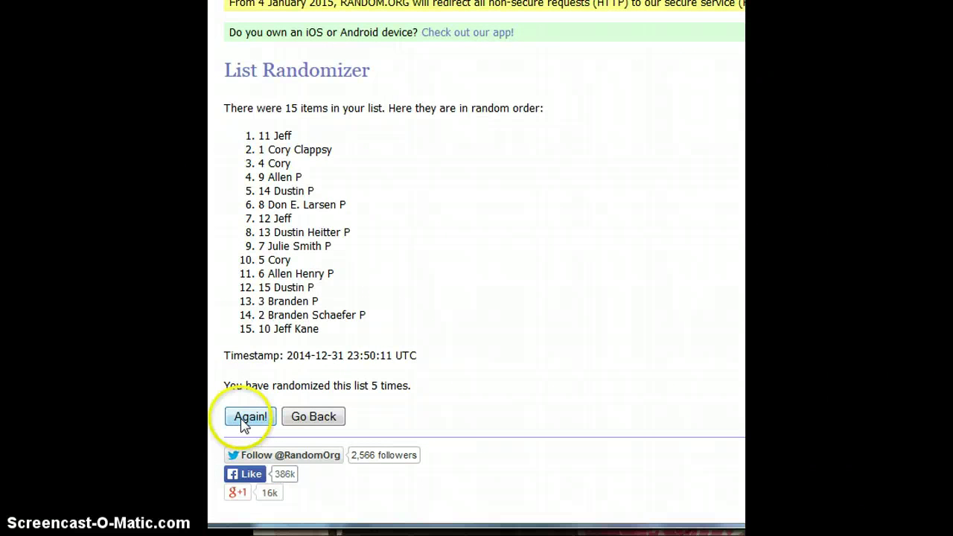
click(242, 421)
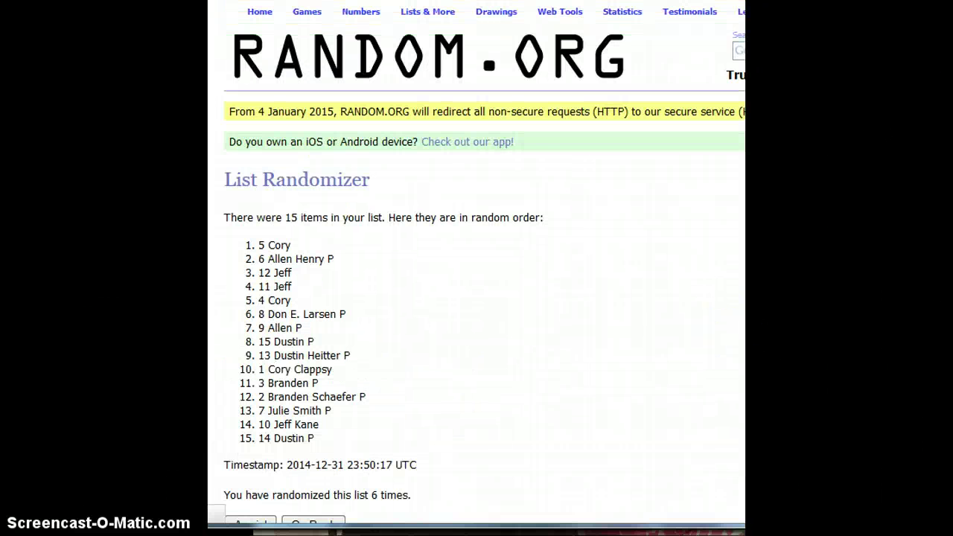
scroll(451, 317, down, 2)
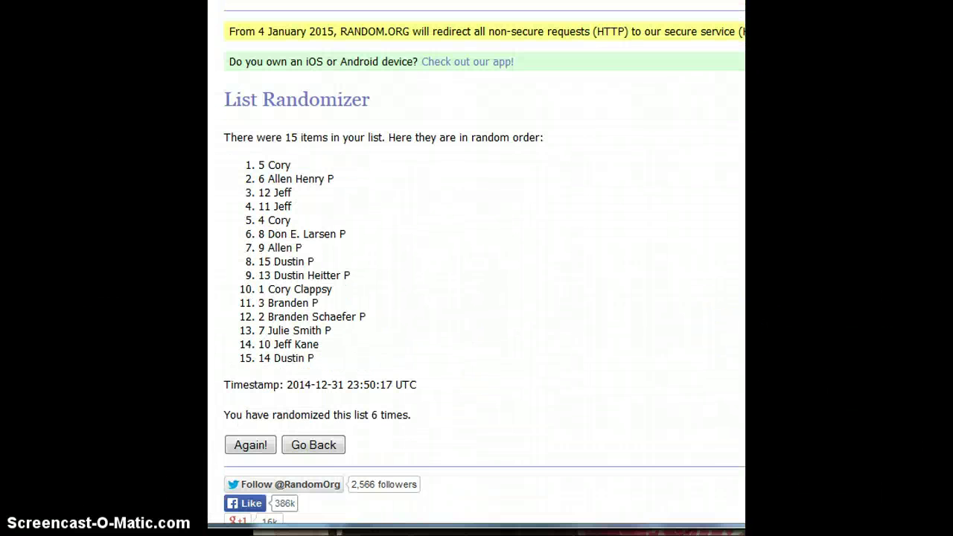
Shuffle the list a seventh time, highlight '7 times', then reshuffle to eight times with spot 11 on top
click(251, 445)
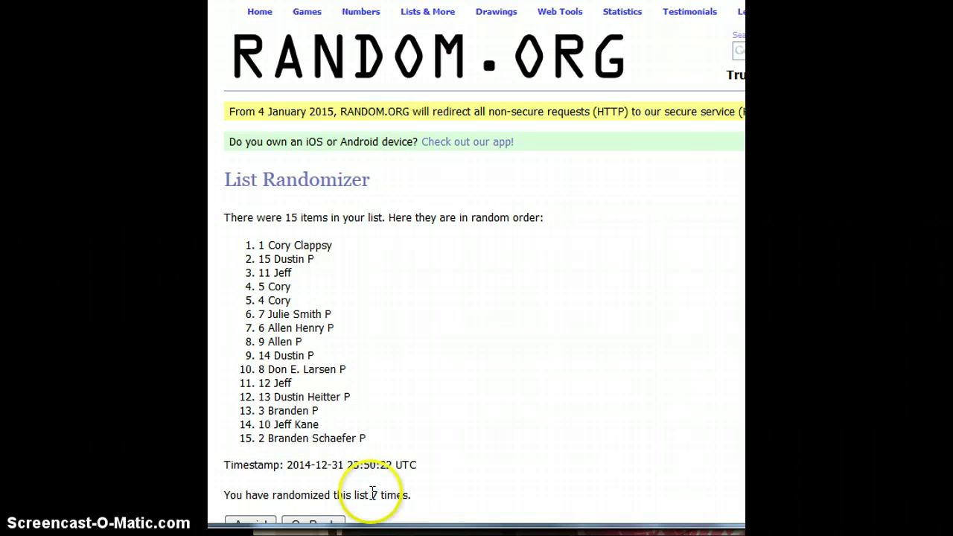
drag(370, 496, 436, 506)
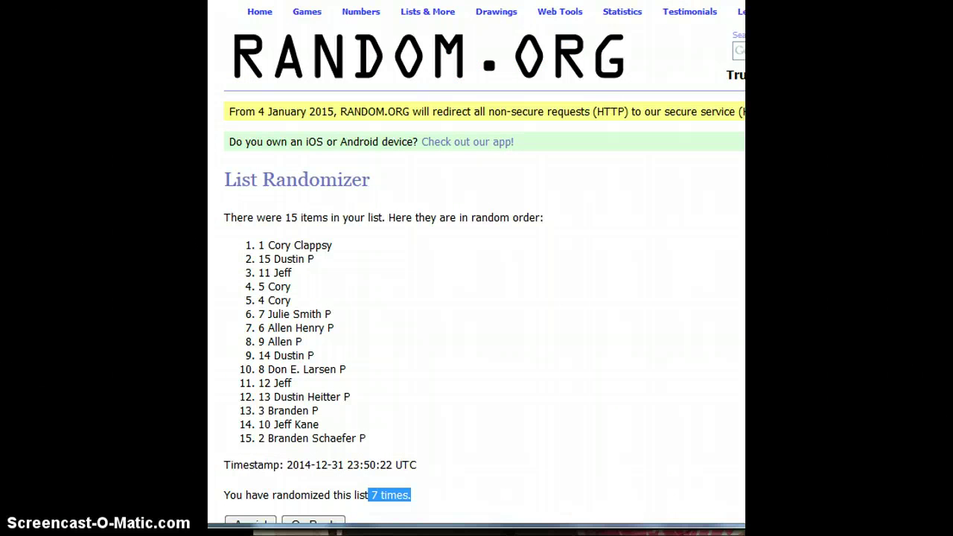
scroll(484, 268, down, 3)
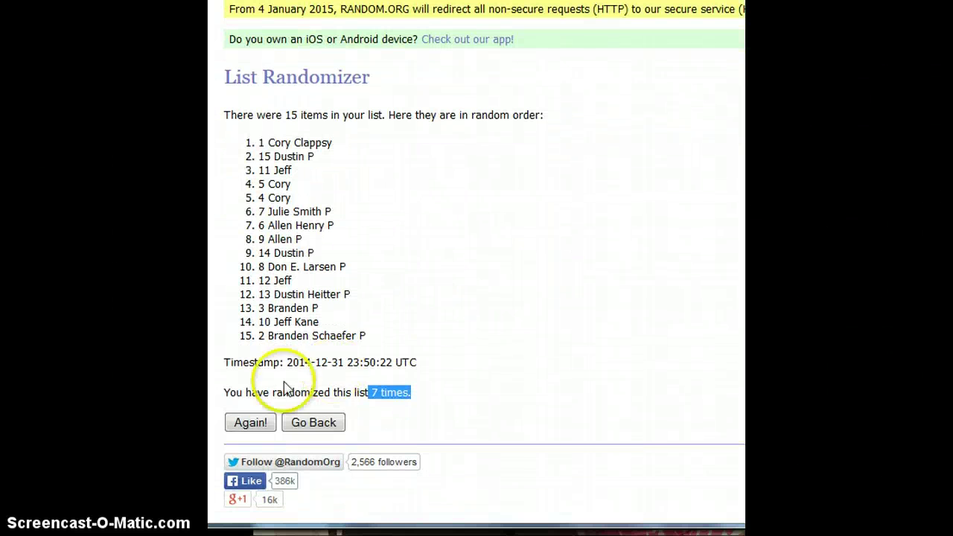
click(241, 435)
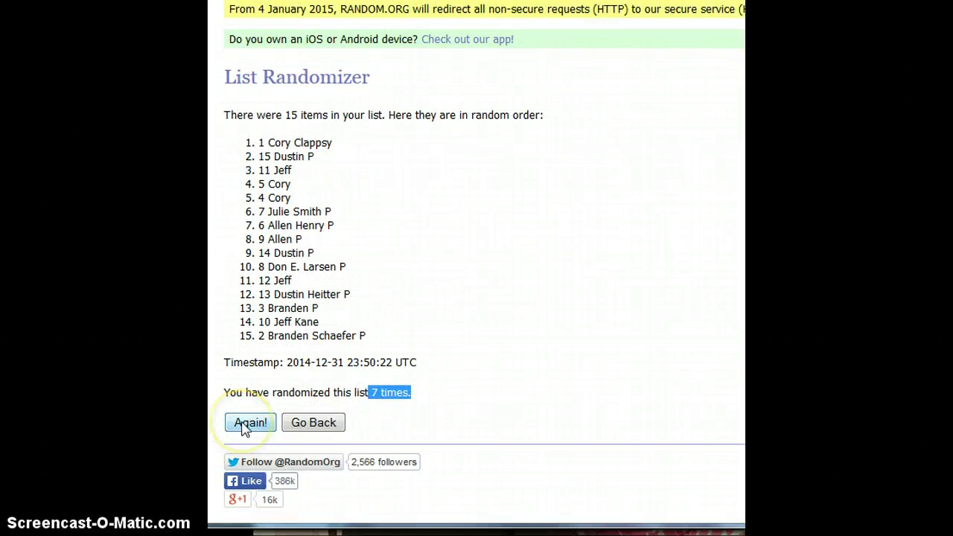
click(242, 424)
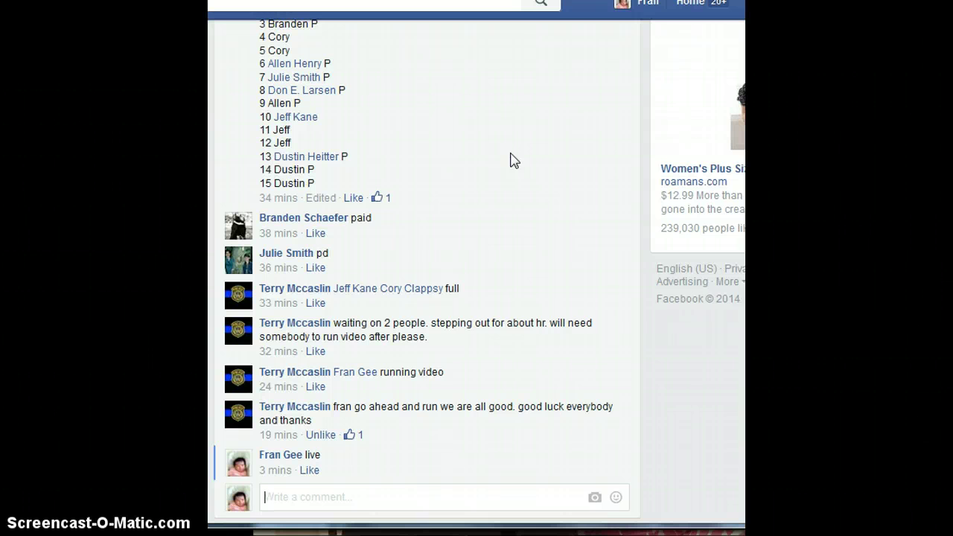
Post a 'done' comment on the card-break thread and show the time.gov clock
text(don)
text(e)
key(Return)
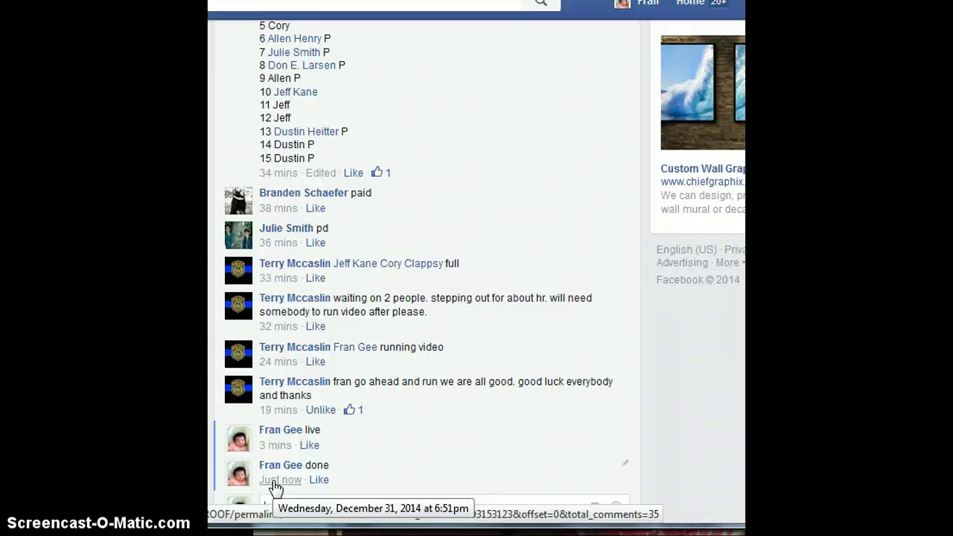
key(alt+Tab)
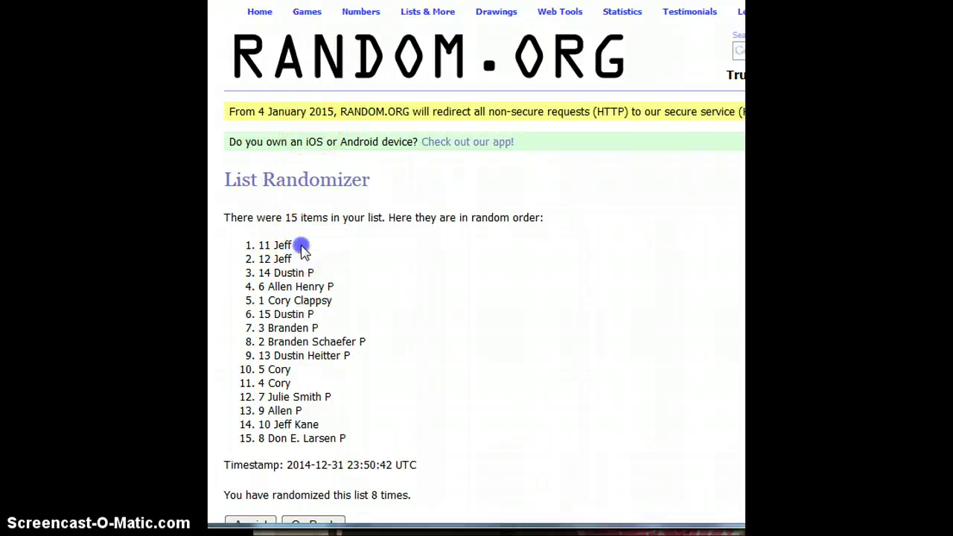
Highlight '11 Jeff' in the first line of the eight-shuffle result as the winner
drag(302, 245, 245, 246)
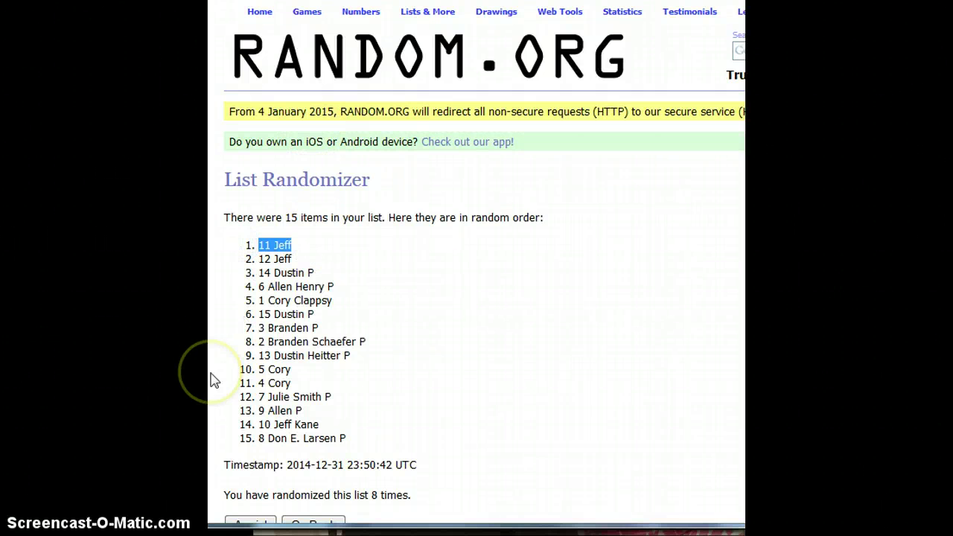